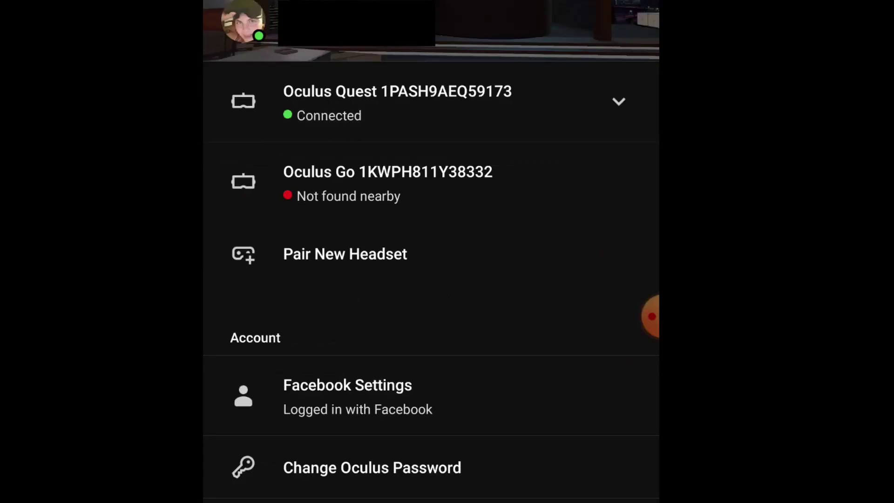
Switch on Developer Mode under the Quest's More Settings in the Oculus app
click(331, 317)
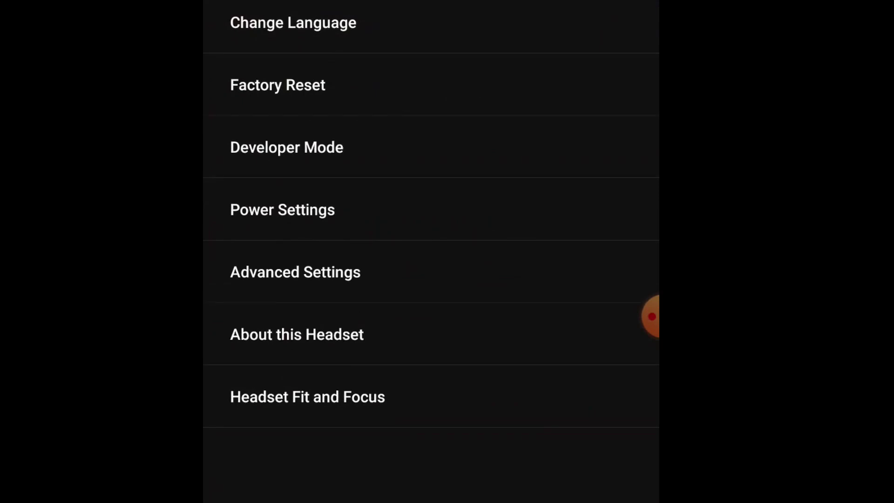
click(287, 147)
click(578, 104)
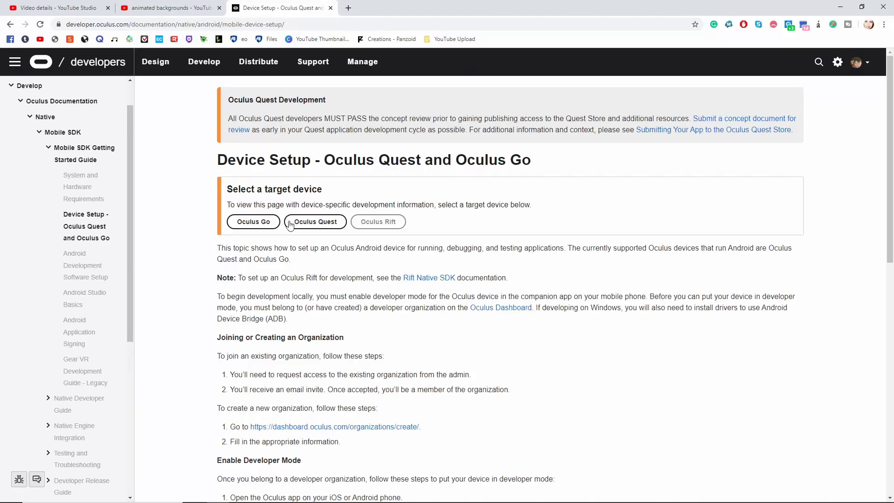
Pick Oculus Quest on the Device Setup page, then go to the Oculus Dashboard
click(316, 222)
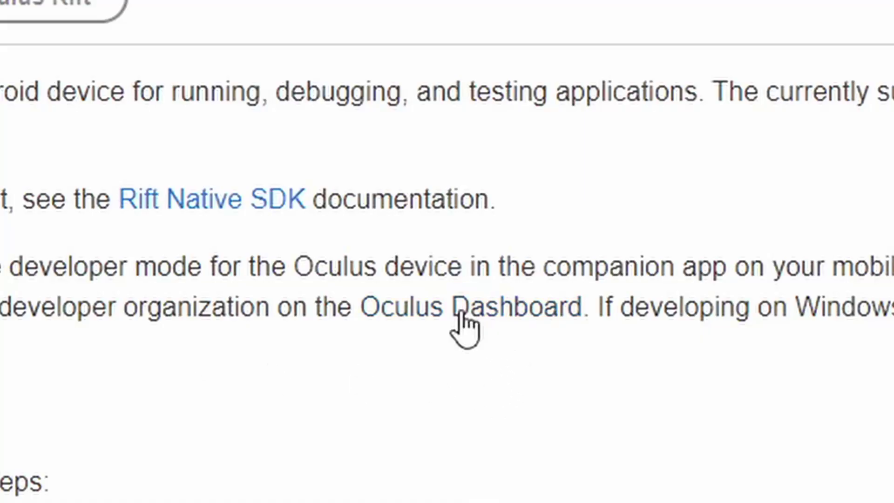
click(459, 314)
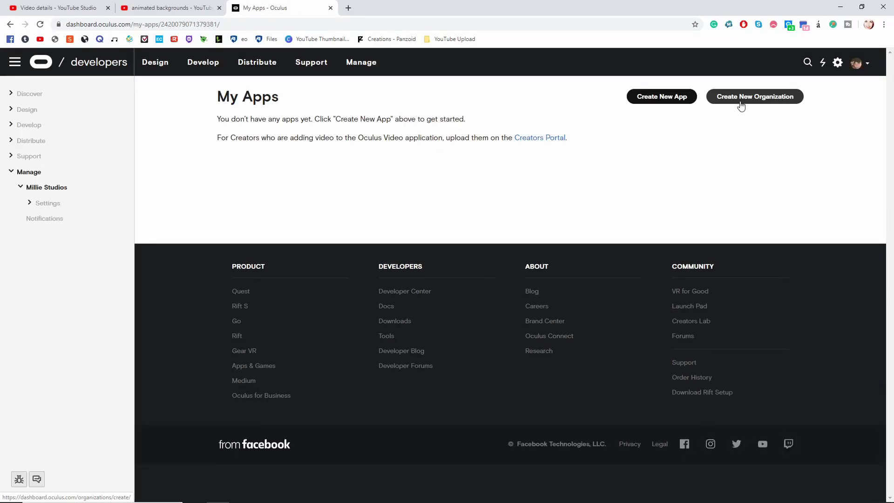
Create the developer organization 'letschat6' and accept the developer NDA
click(742, 103)
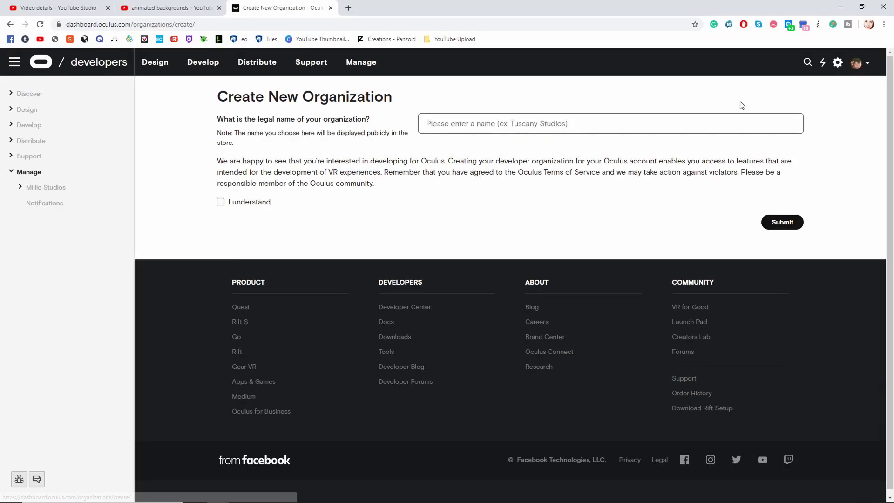
click(481, 127)
text(letschat6)
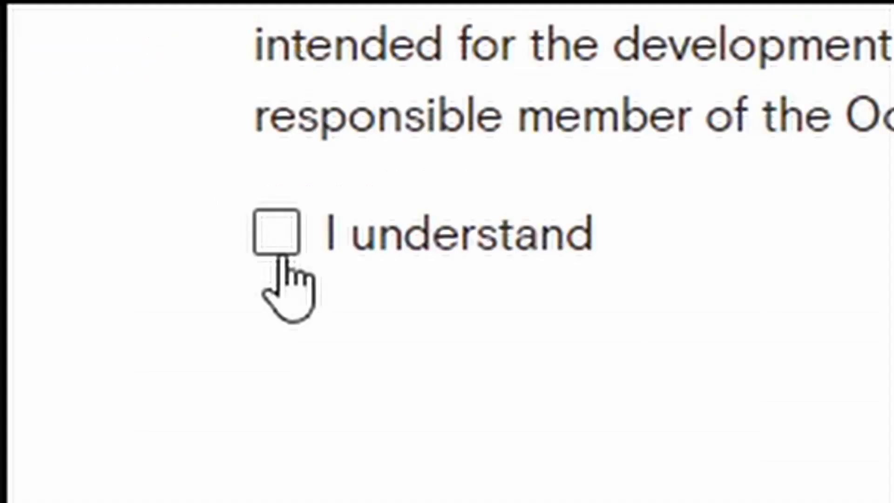
click(222, 205)
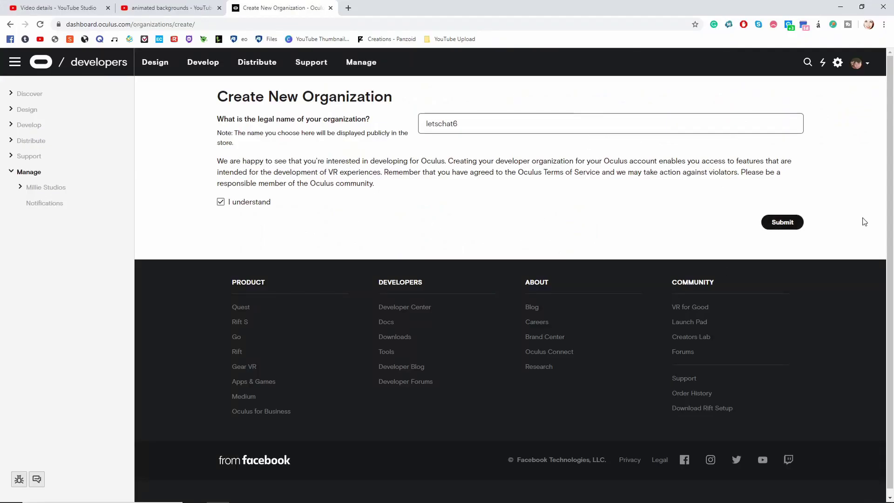
click(777, 220)
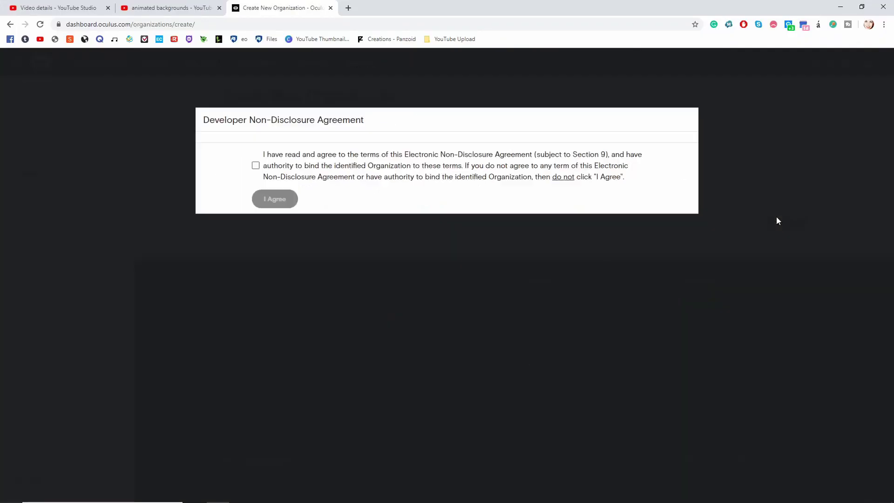
click(255, 282)
click(275, 315)
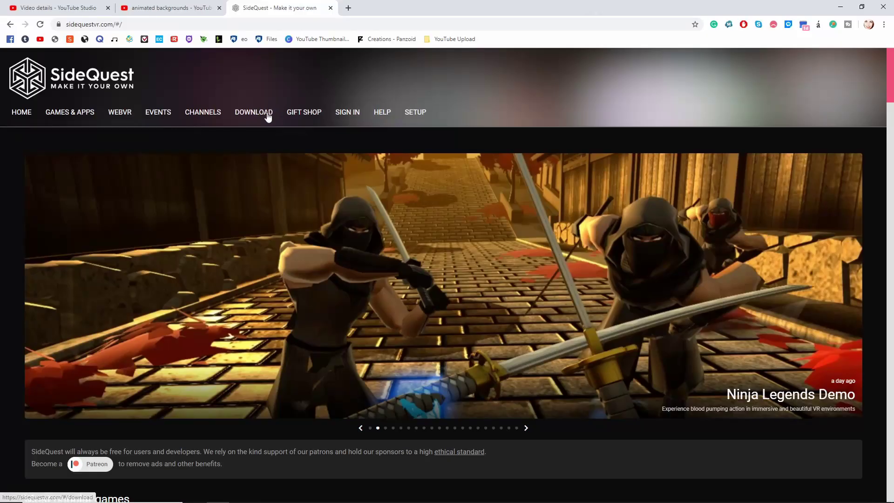
Download SIDEQUEST-SETUP-0.10.2-X64-WIN.EXE from the SideQuest Download page
click(265, 116)
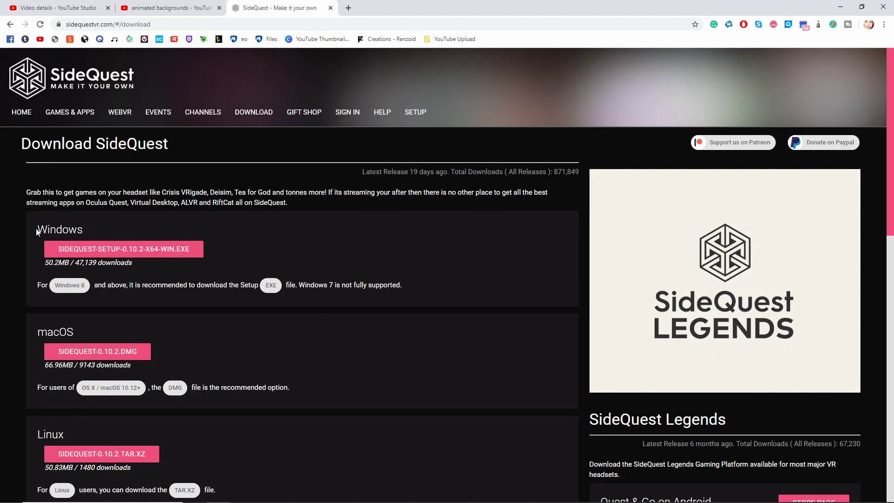
click(78, 252)
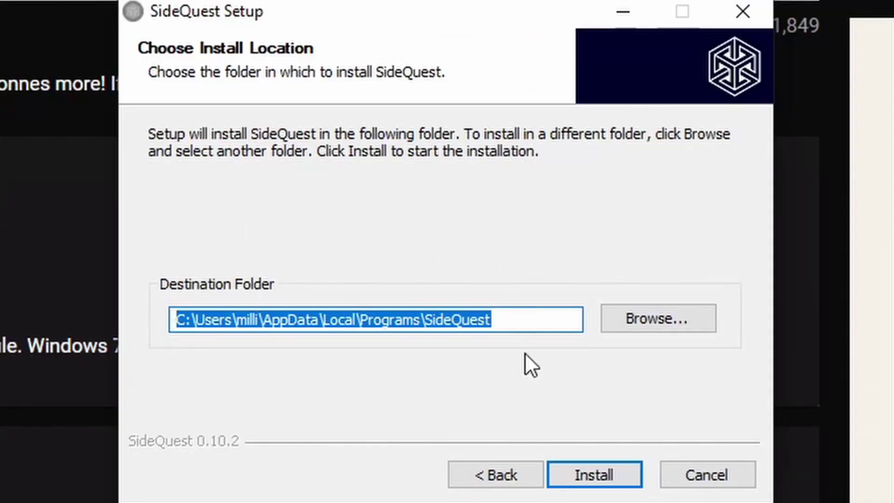
Install SideQuest to the default folder and finish with Run SideQuest ticked
click(596, 473)
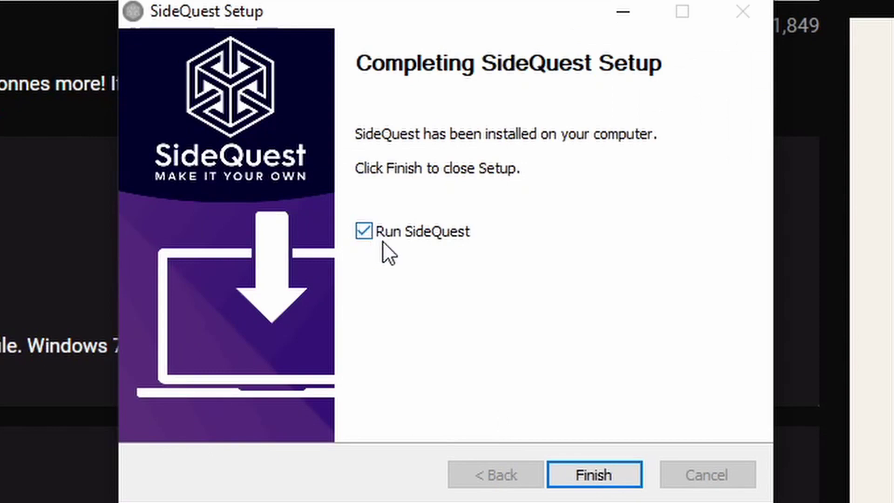
click(623, 480)
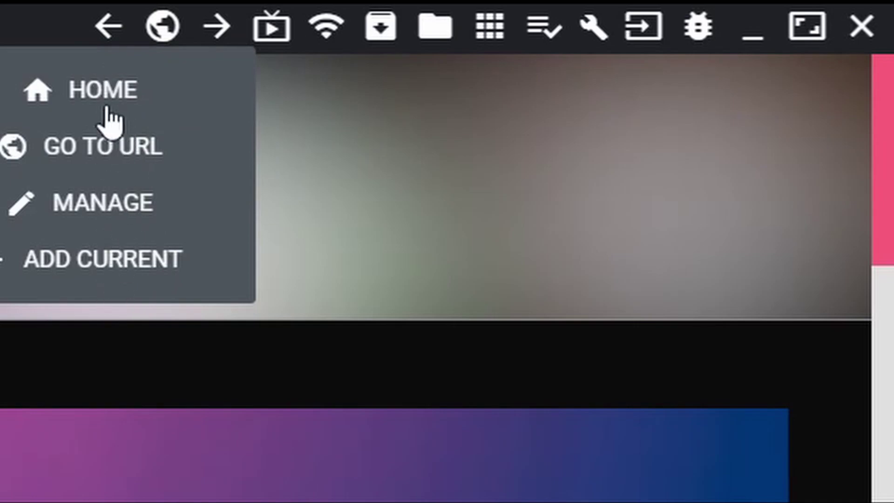
Open Stream Options from the ScrCpy icon in SideQuest's top toolbar
click(270, 41)
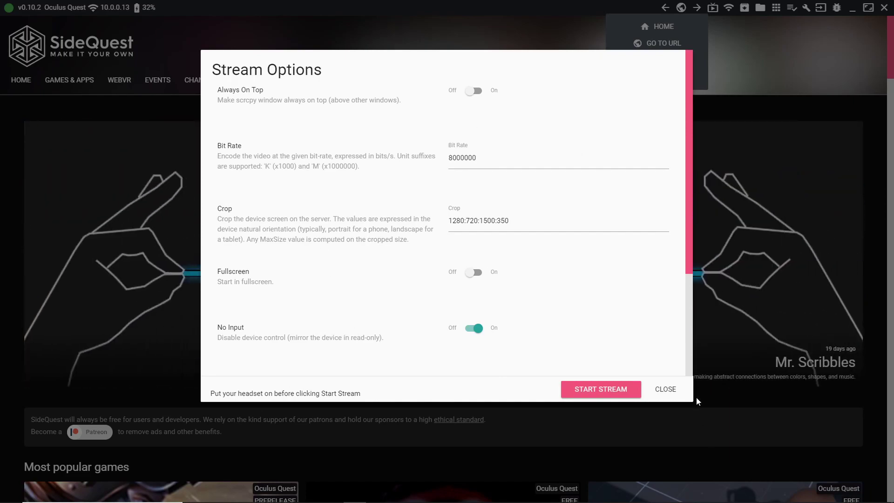
Check the wireless connection options, then start the stream from Stream Options
click(676, 394)
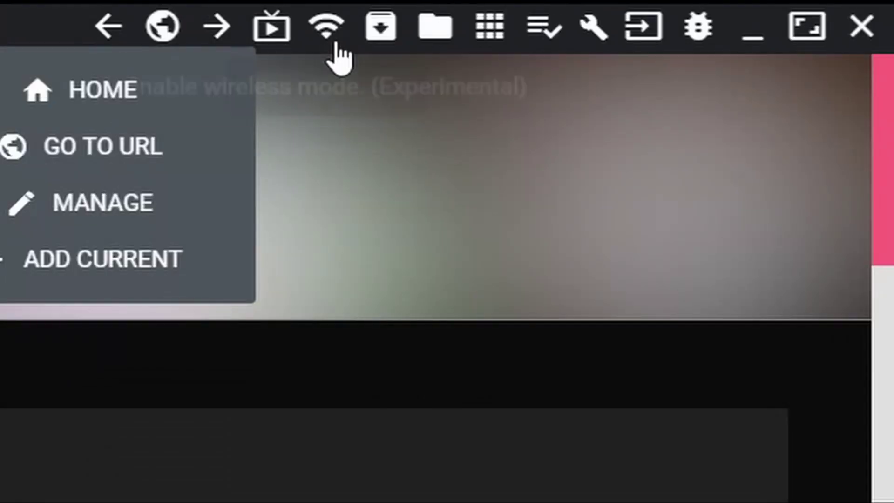
click(729, 9)
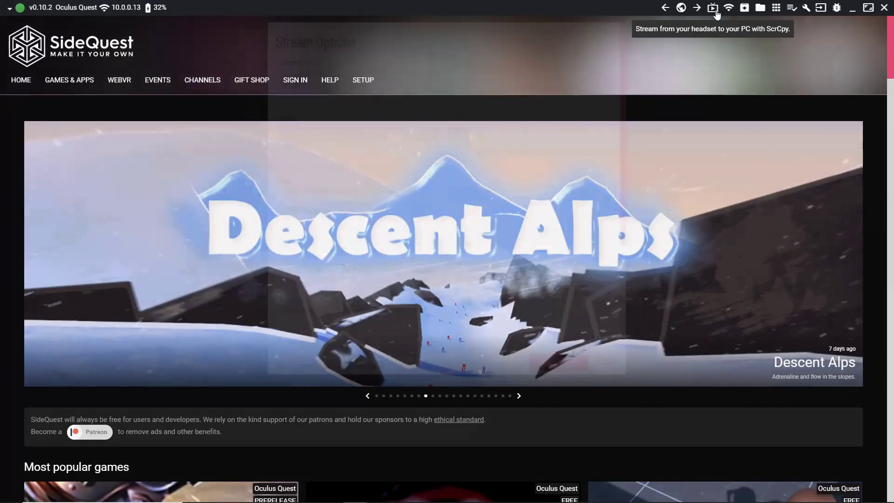
click(283, 37)
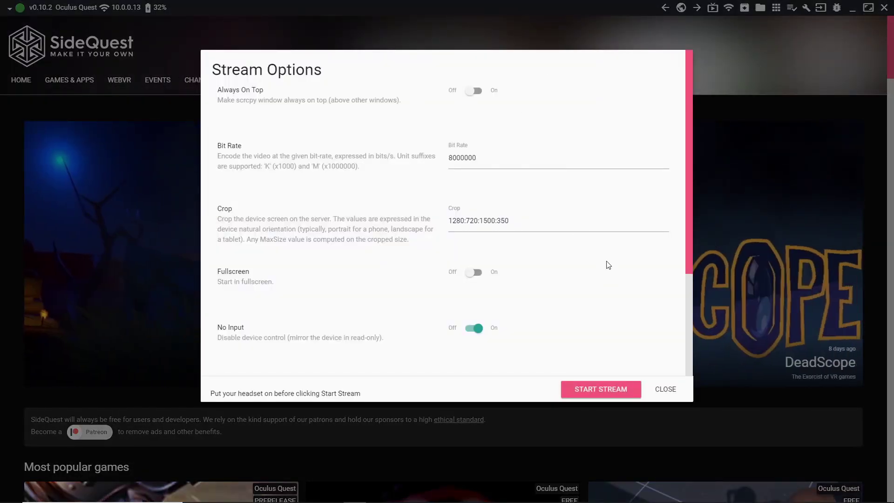
scroll(609, 326, down, 3)
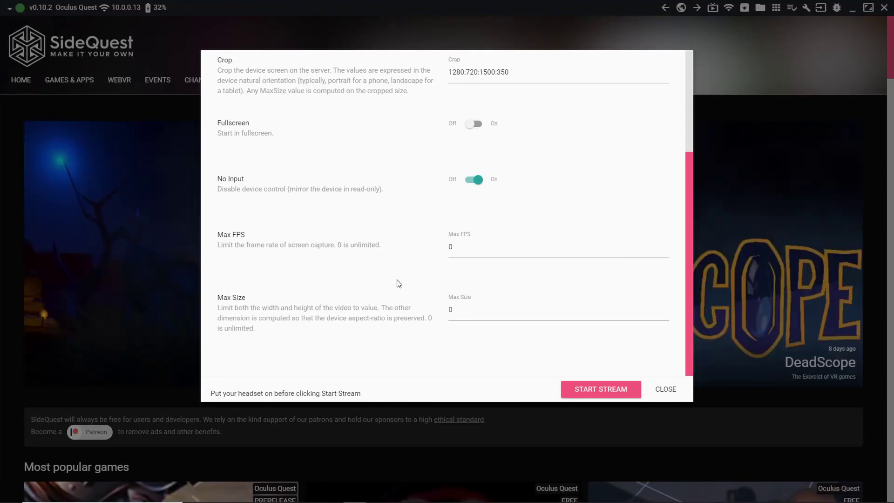
click(609, 394)
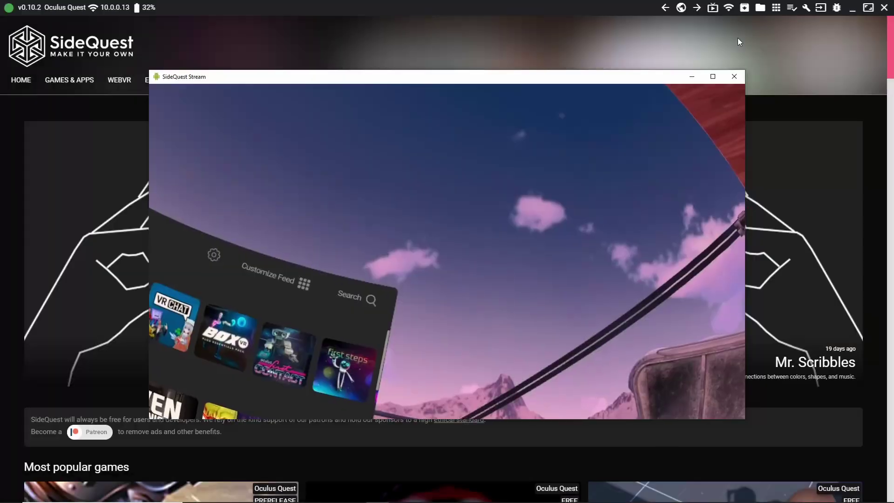
Maximize the SideQuest Stream window to view the headset feed enlarged
click(713, 76)
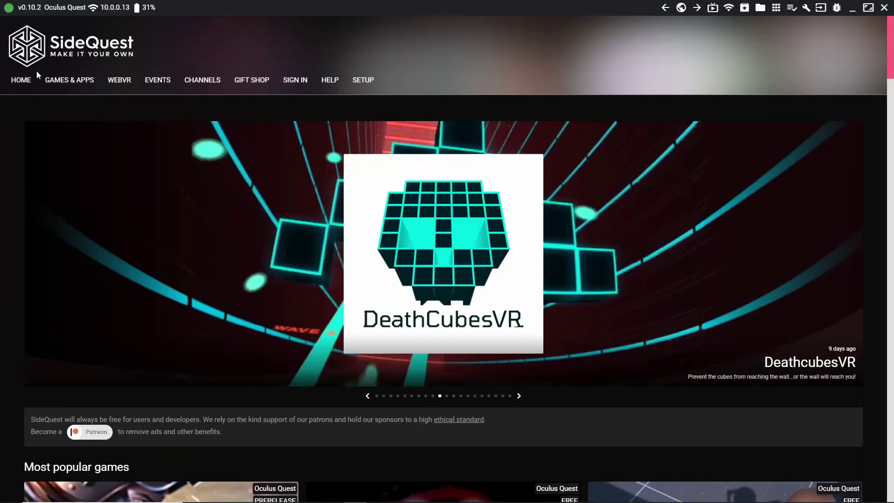
Install the latest Pavlov: Shack from GAMES & APPS onto the Quest
click(63, 81)
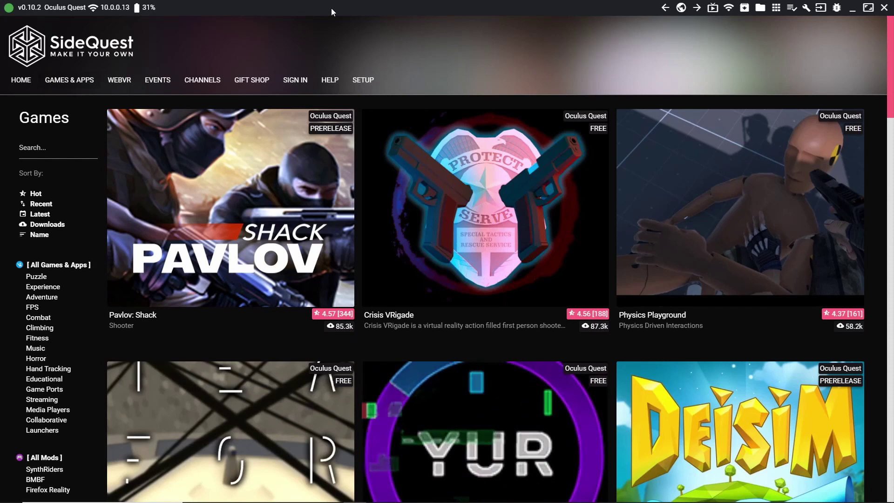
click(268, 223)
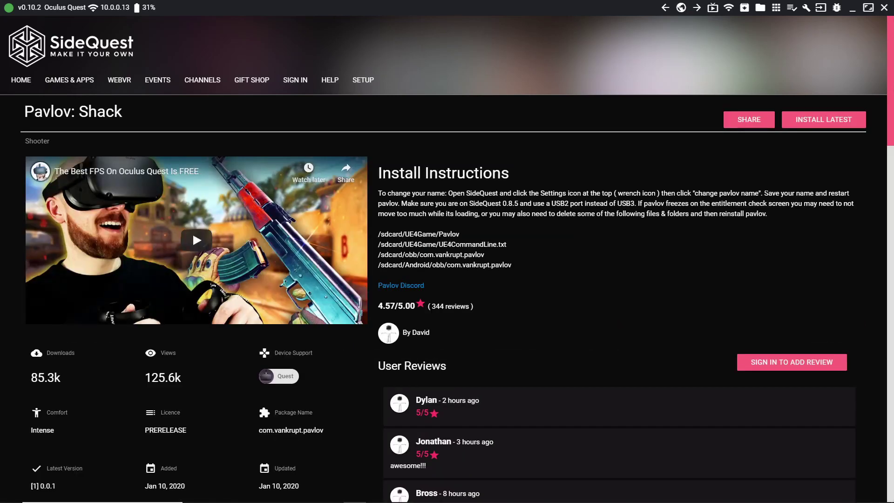
click(843, 122)
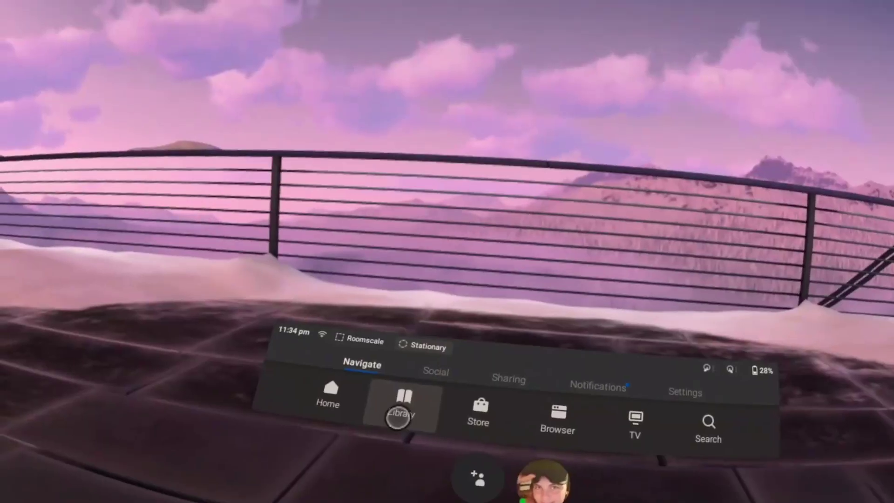
Open the Library's Unknown Sources list and scroll to find Pavlov VR
click(433, 466)
click(365, 215)
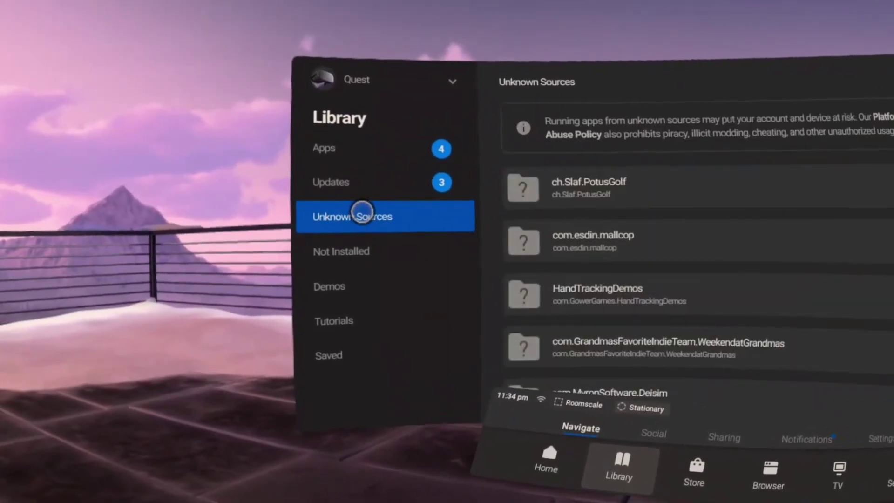
scroll(523, 285, down, 5)
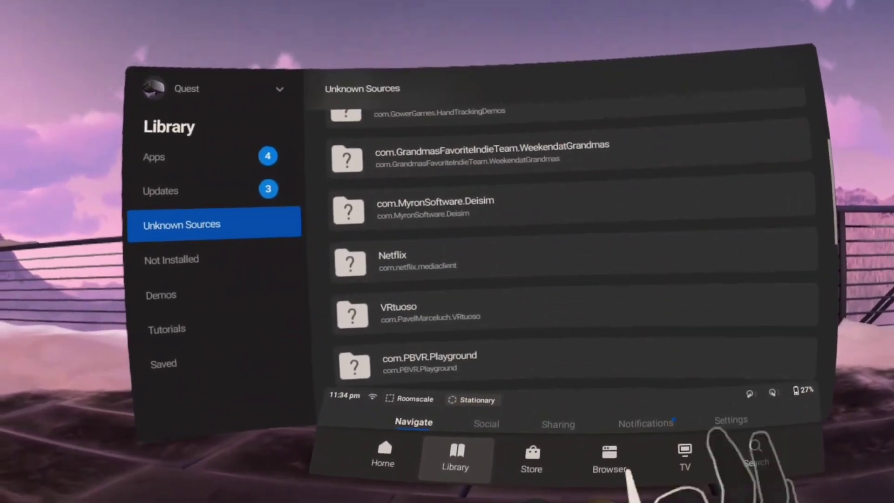
scroll(489, 205, down, 8)
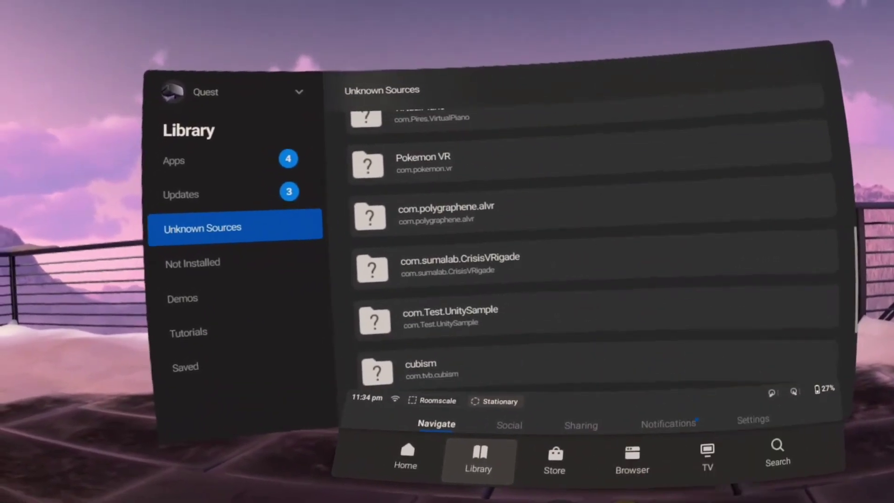
scroll(439, 275, down, 5)
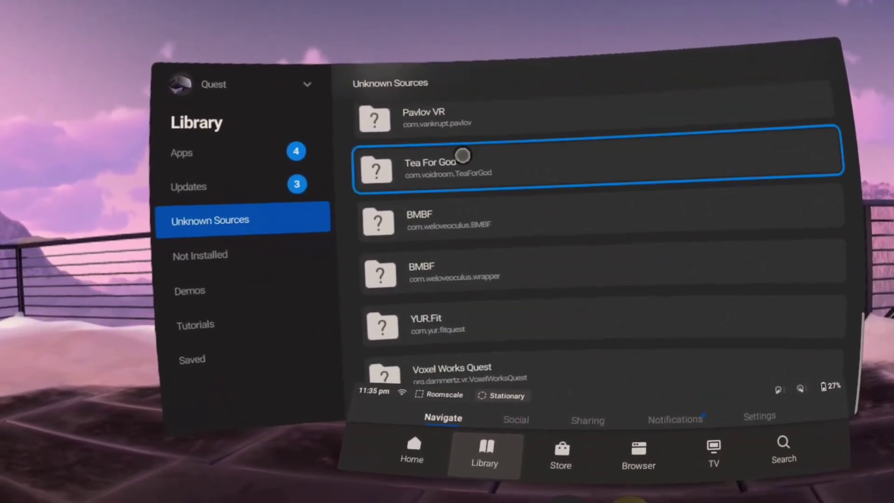
scroll(471, 163, up, 1)
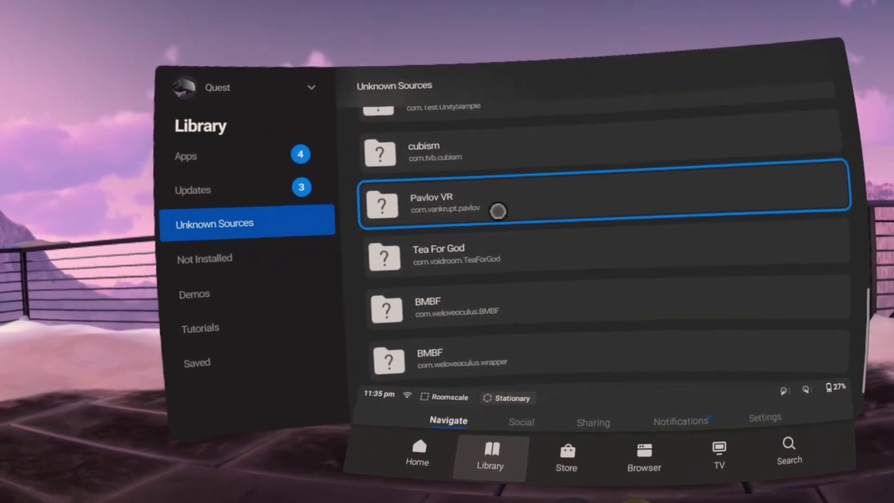